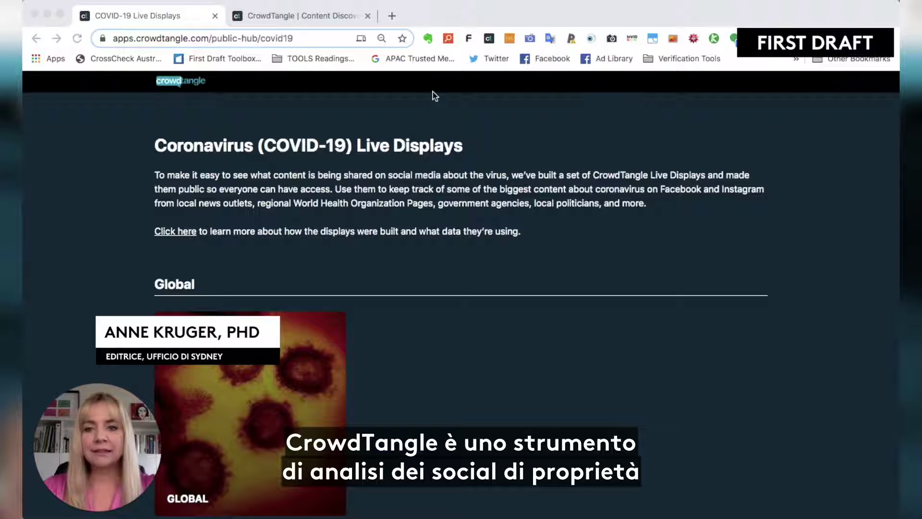
Step: Scroll down to the Asia-Pacific live displays and open the COVID-19 Australia display
click(292, 16)
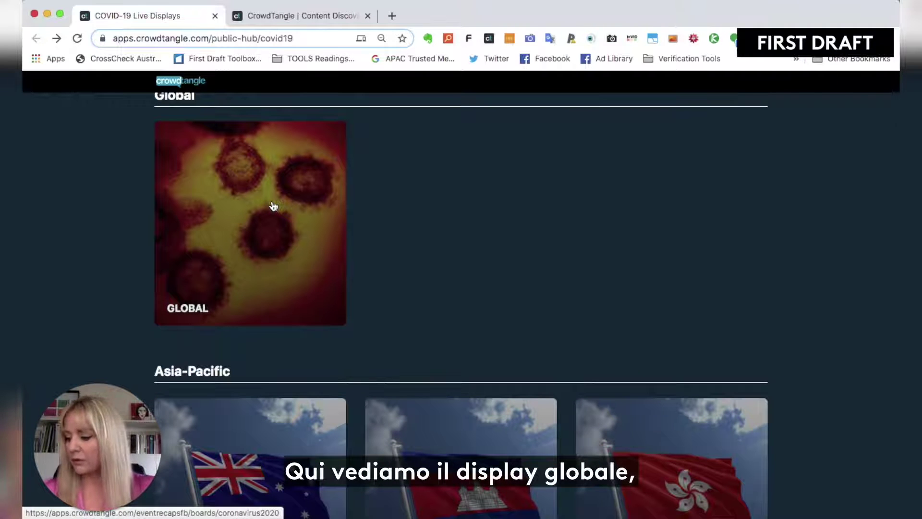
scroll(273, 206, down, 3)
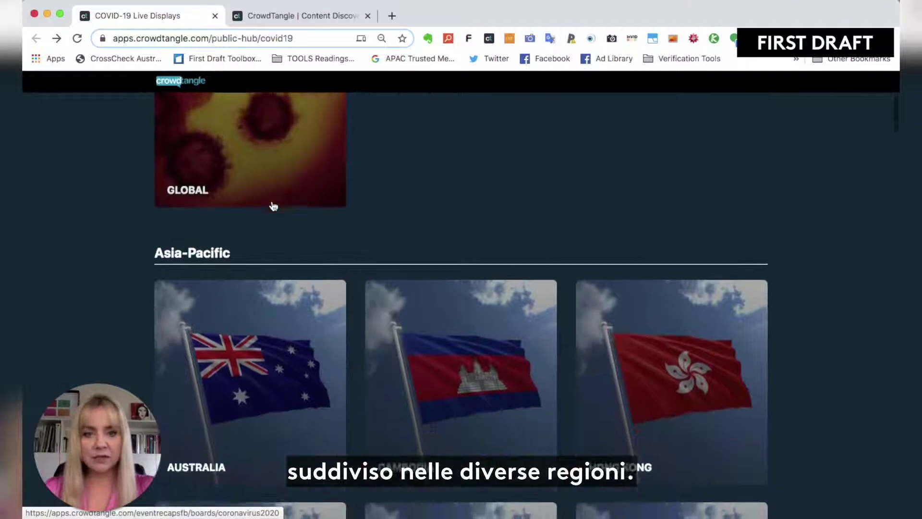
scroll(273, 206, down, 4)
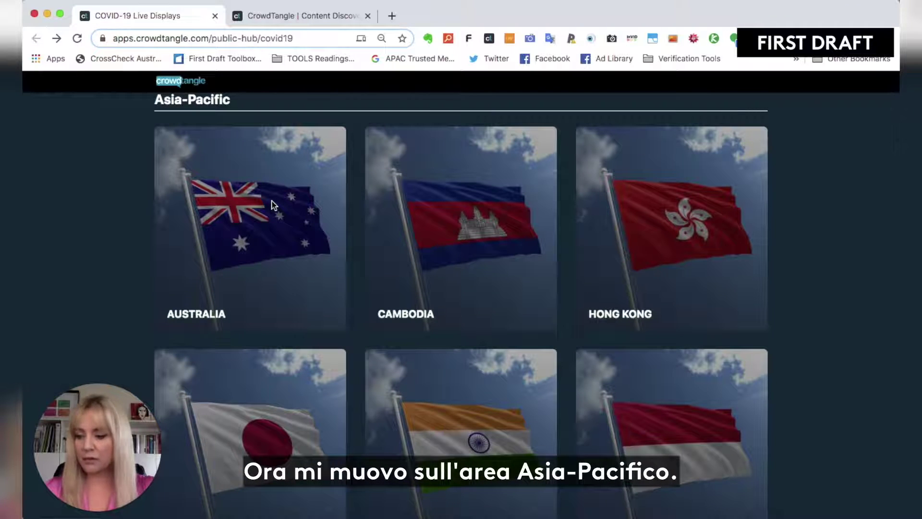
click(274, 206)
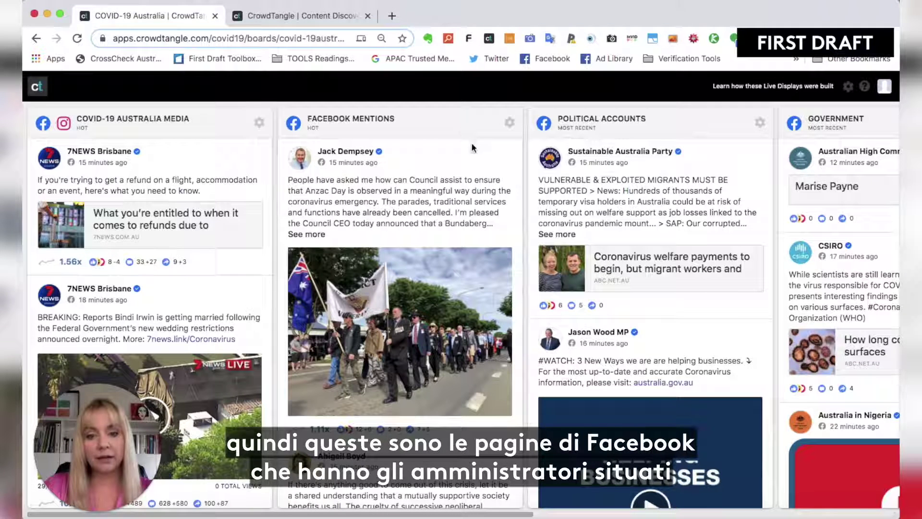
Step: Browse the Facebook Mentions posts, such as the Anzac Day council update and welfare-system commentary
scroll(419, 483, down, 15)
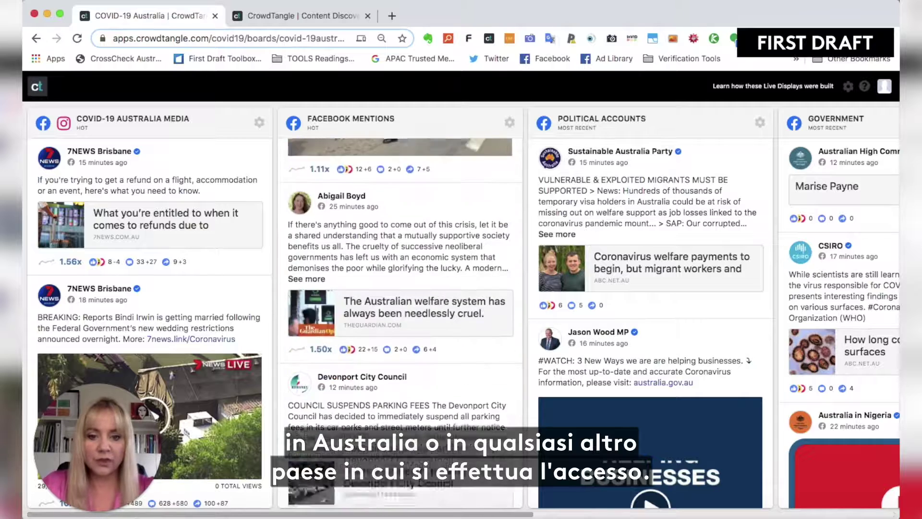
scroll(419, 483, down, 4)
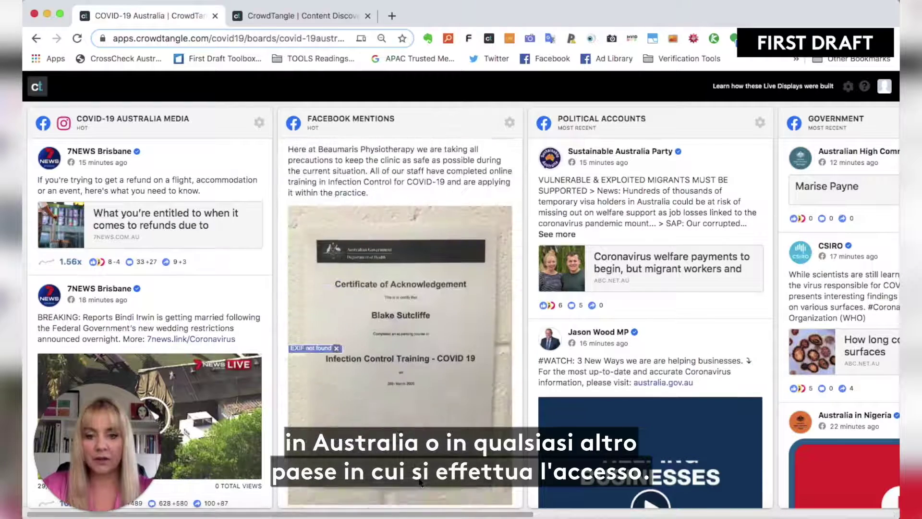
scroll(419, 482, up, 19)
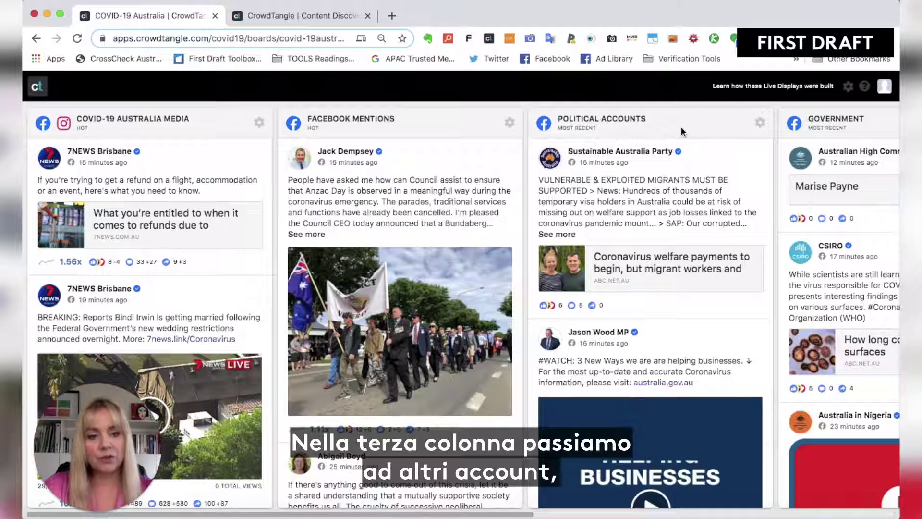
scroll(682, 131, right, 1)
scroll(682, 131, right, 8)
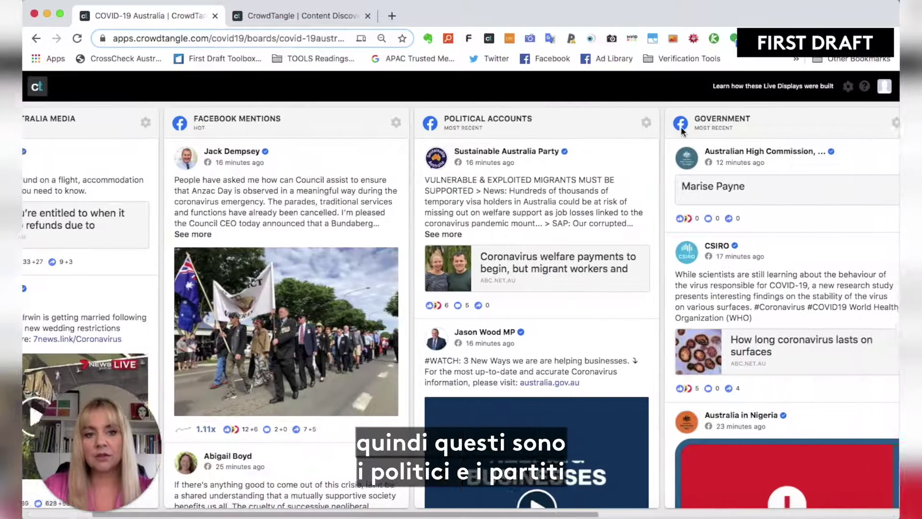
scroll(537, 124, right, 2)
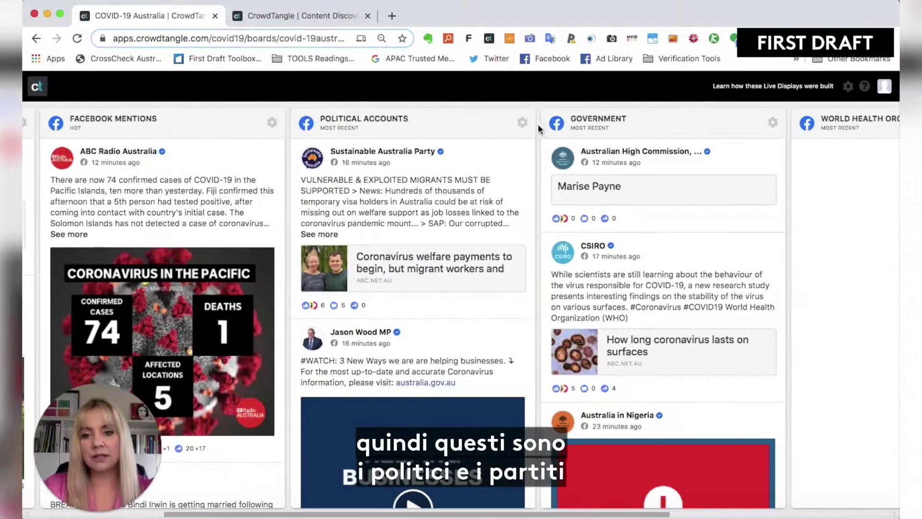
scroll(442, 125, right, 2)
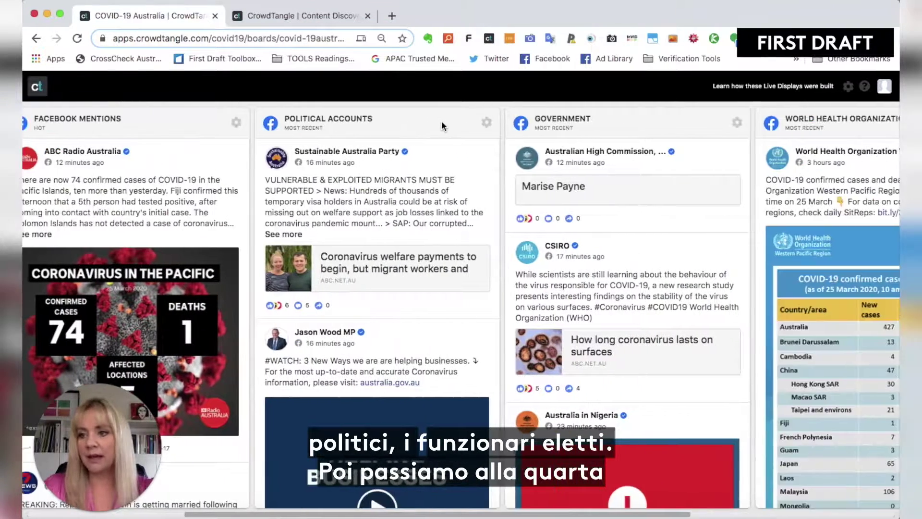
scroll(441, 125, right, 1)
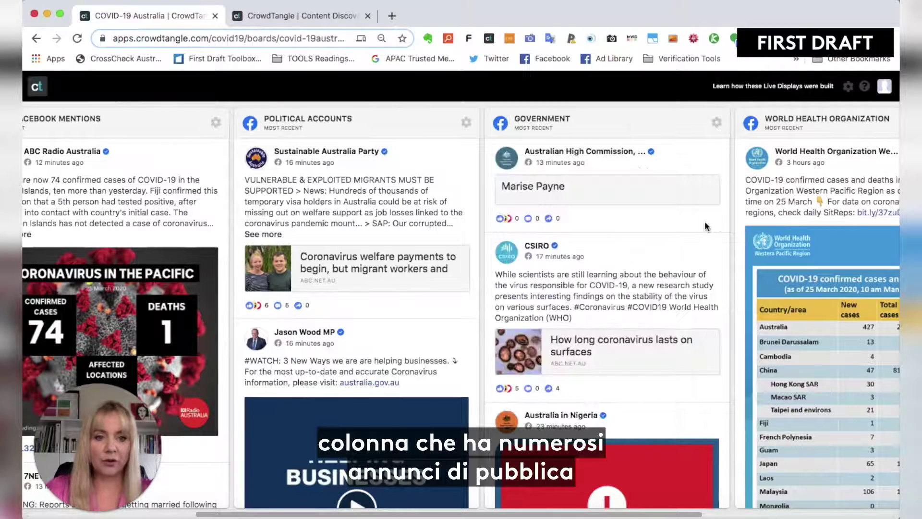
scroll(681, 279, down, 3)
scroll(681, 280, down, 3)
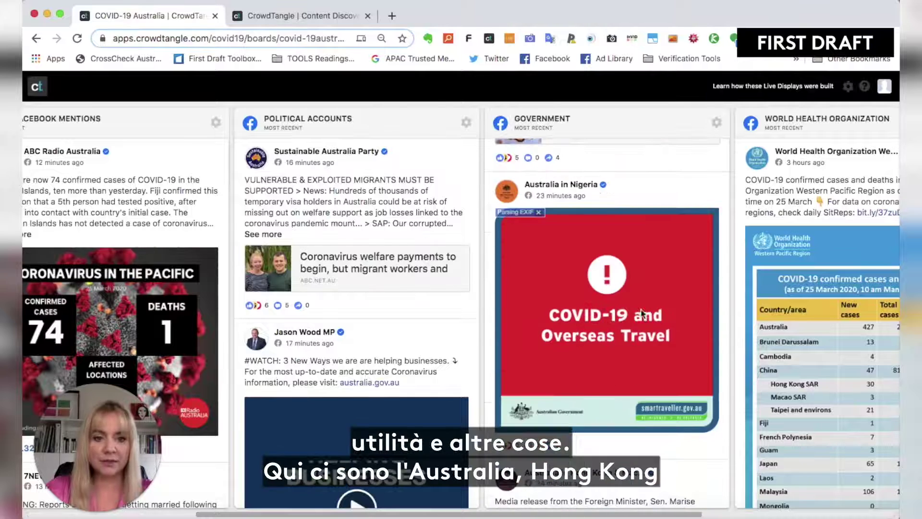
scroll(575, 445, down, 3)
scroll(574, 445, down, 2)
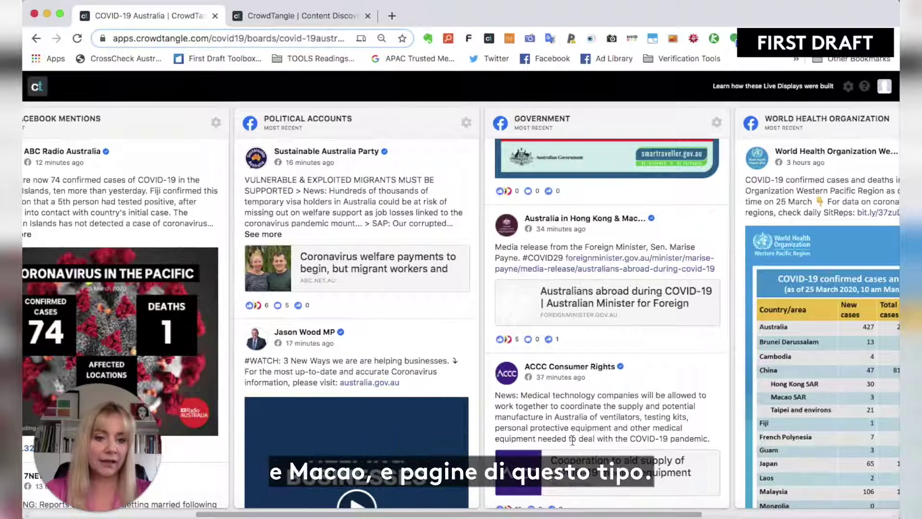
scroll(573, 443, down, 3)
scroll(572, 439, down, 1)
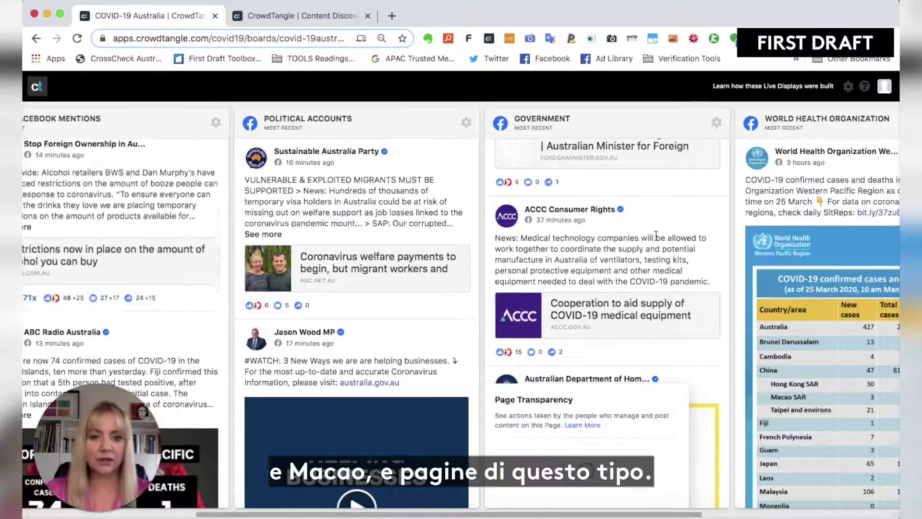
scroll(668, 123, right, 5)
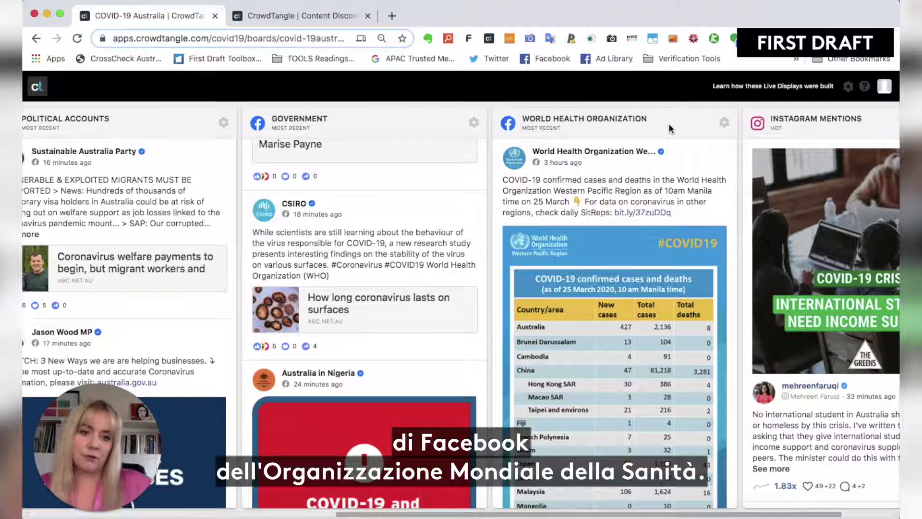
scroll(670, 128, right, 3)
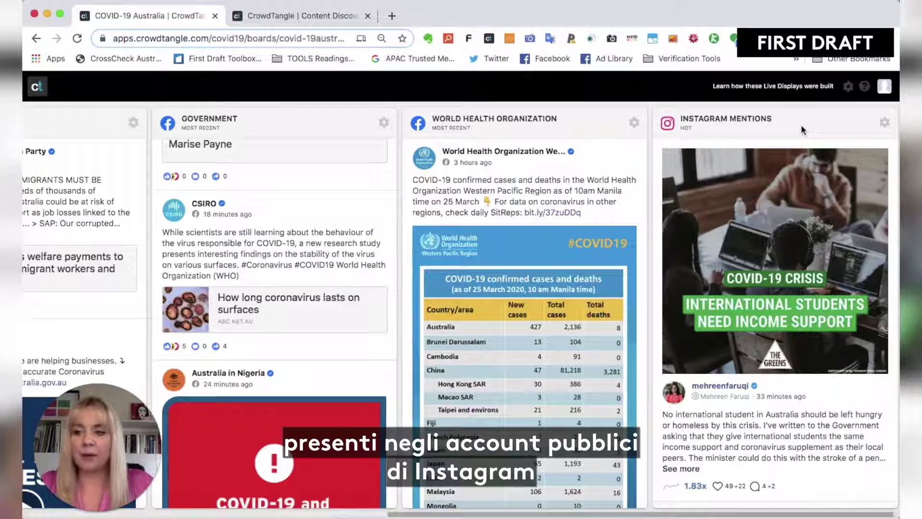
scroll(295, 124, left, 6)
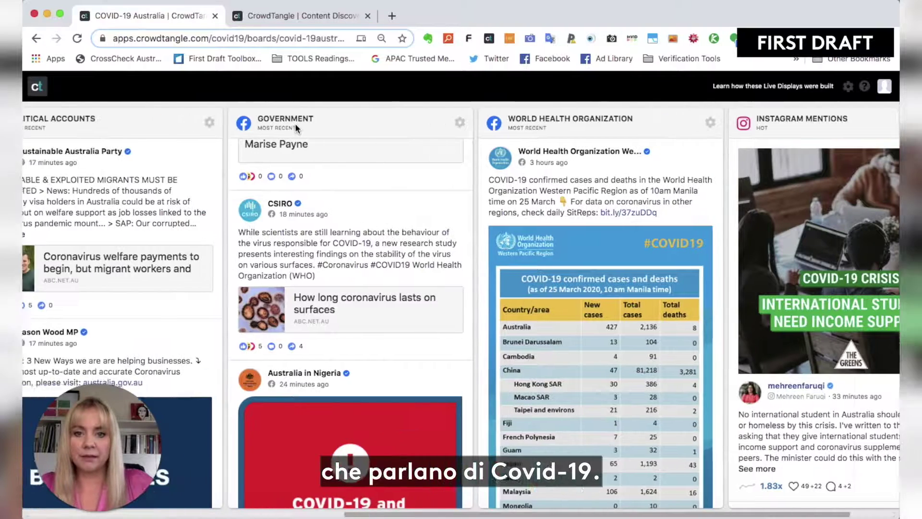
scroll(294, 123, left, 3)
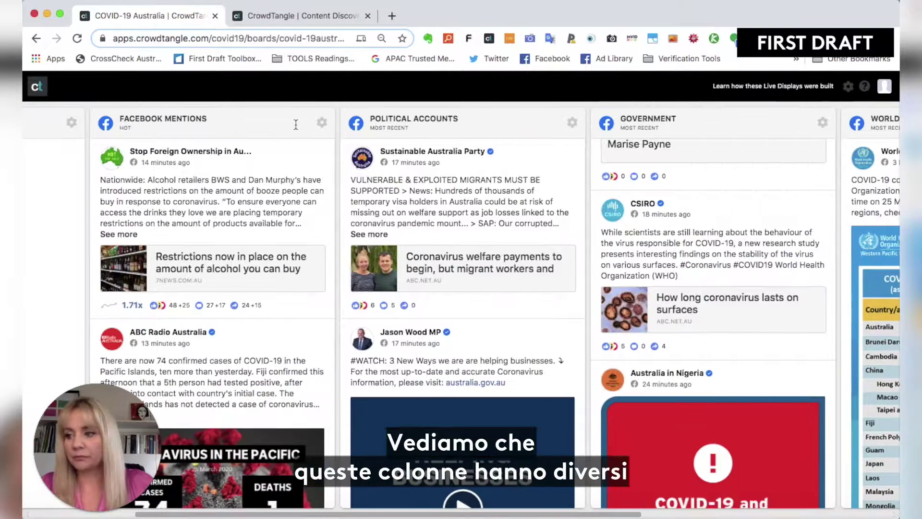
scroll(255, 132, left, 1)
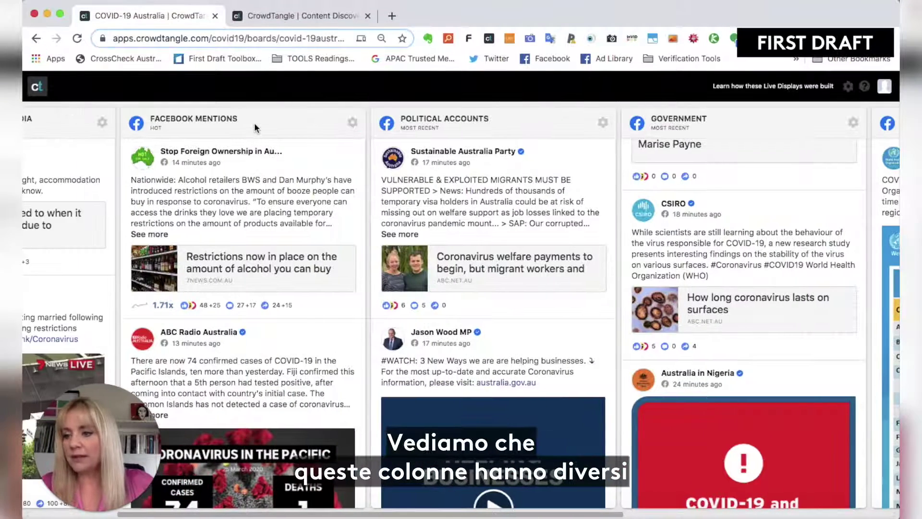
scroll(256, 127, left, 5)
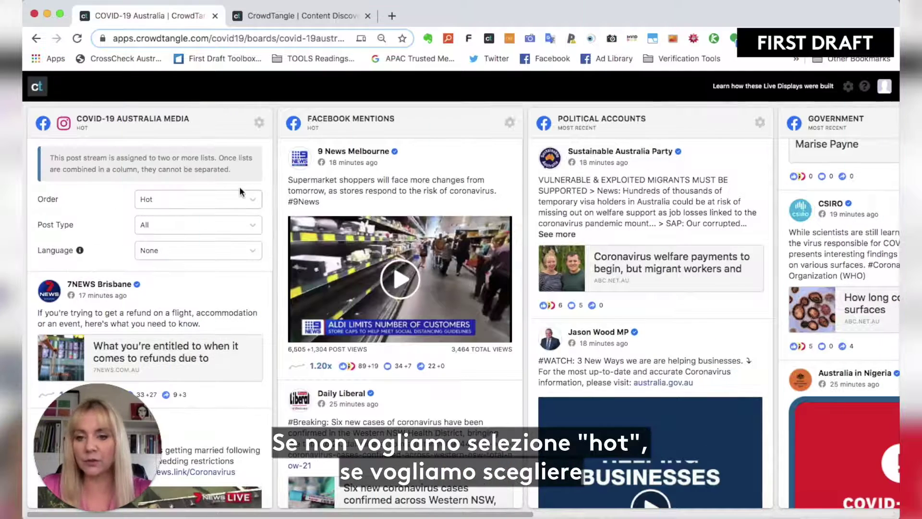
Step: Review the Media column's Order (Hot) and Post Type (All) options unchanged, then its Language options
click(252, 200)
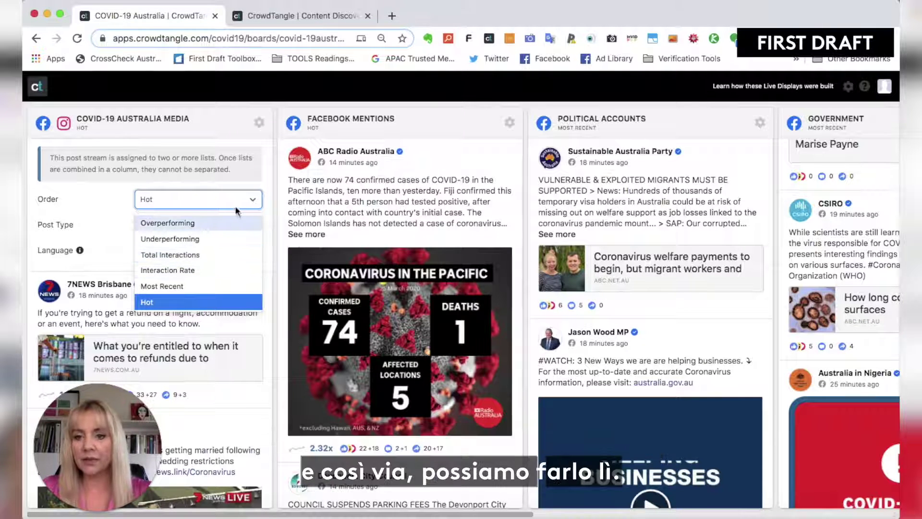
click(250, 199)
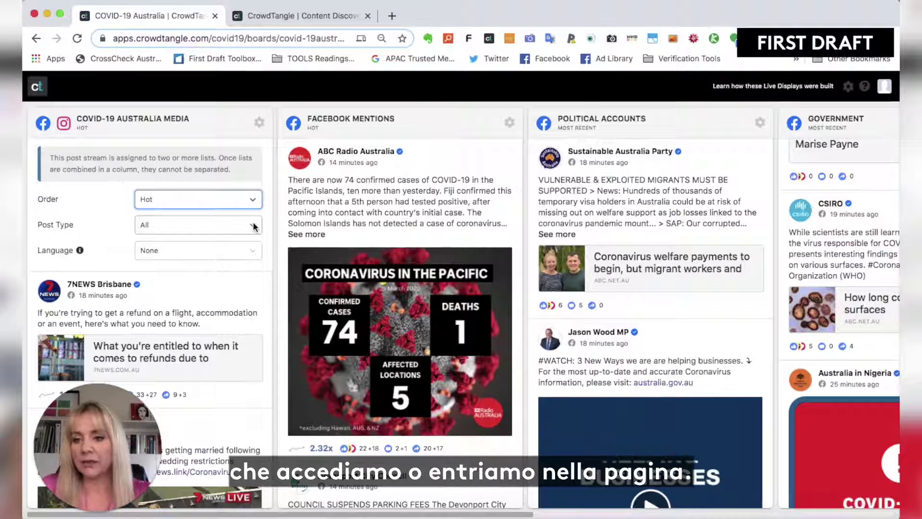
click(254, 227)
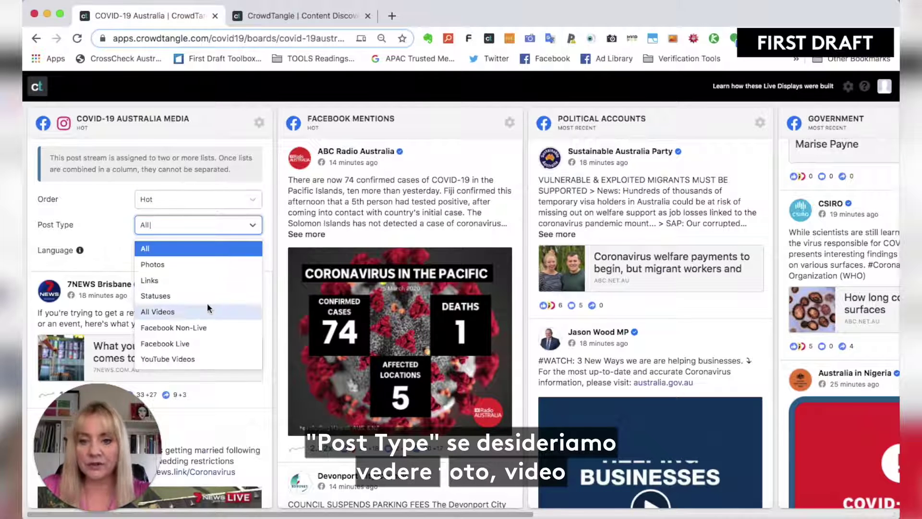
click(106, 229)
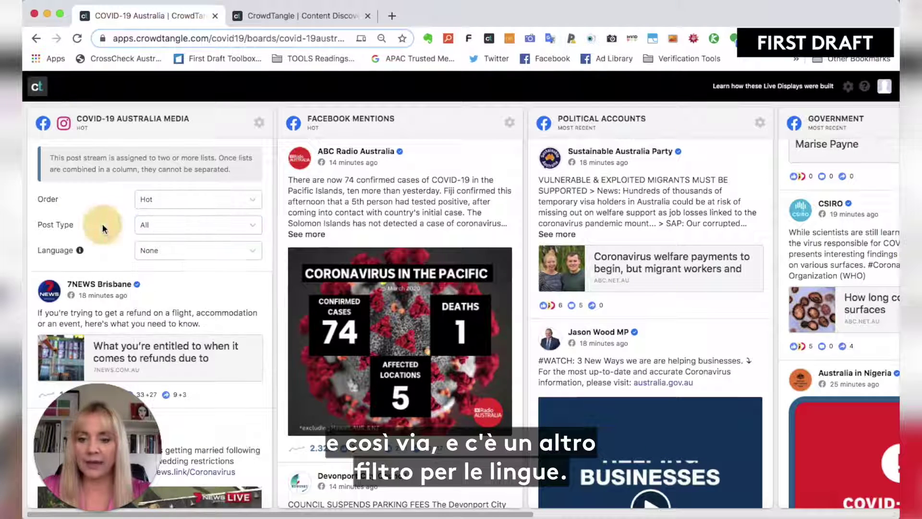
click(253, 251)
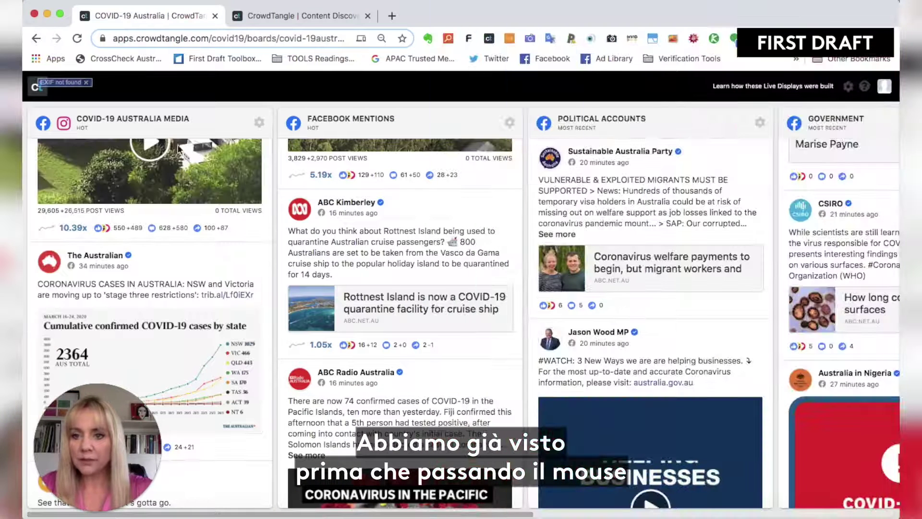
Step: Return the Media column to its top posts and bring up Page Transparency cards for page names
scroll(153, 175, up, 2)
scroll(153, 192, up, 4)
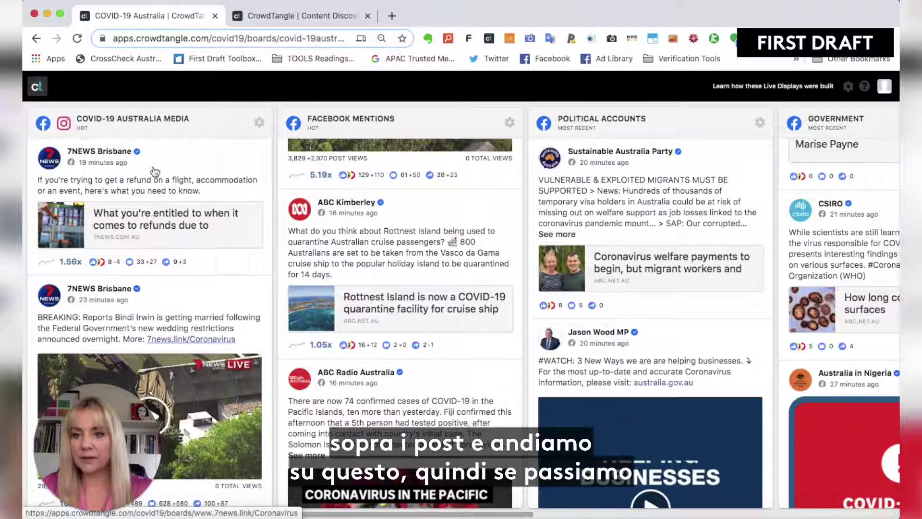
mouse_move(120, 152)
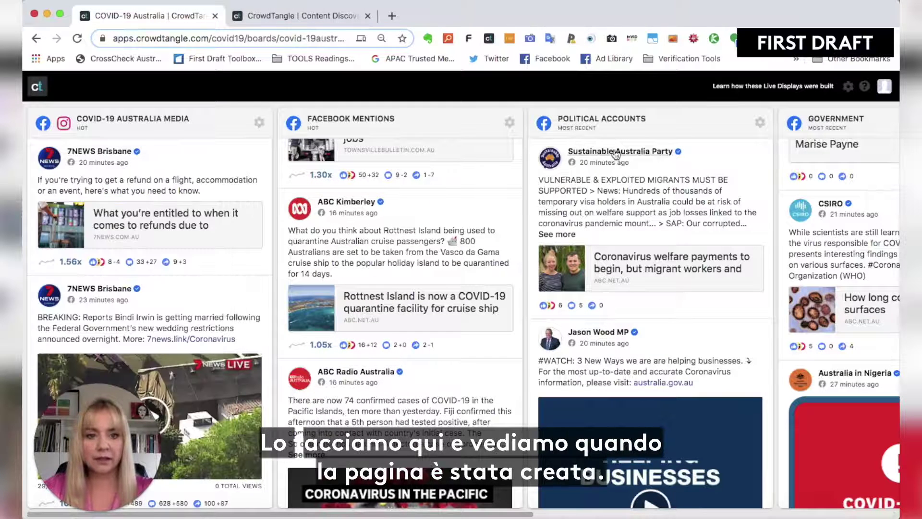
mouse_move(616, 154)
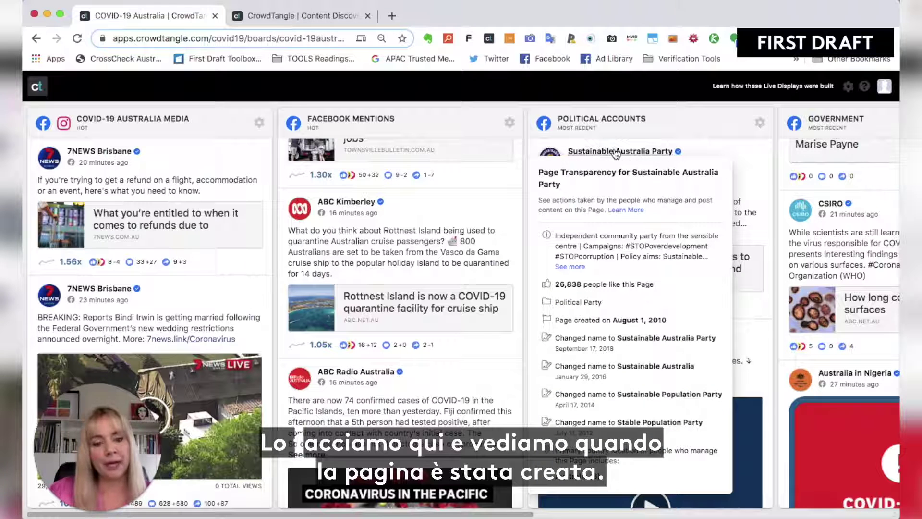